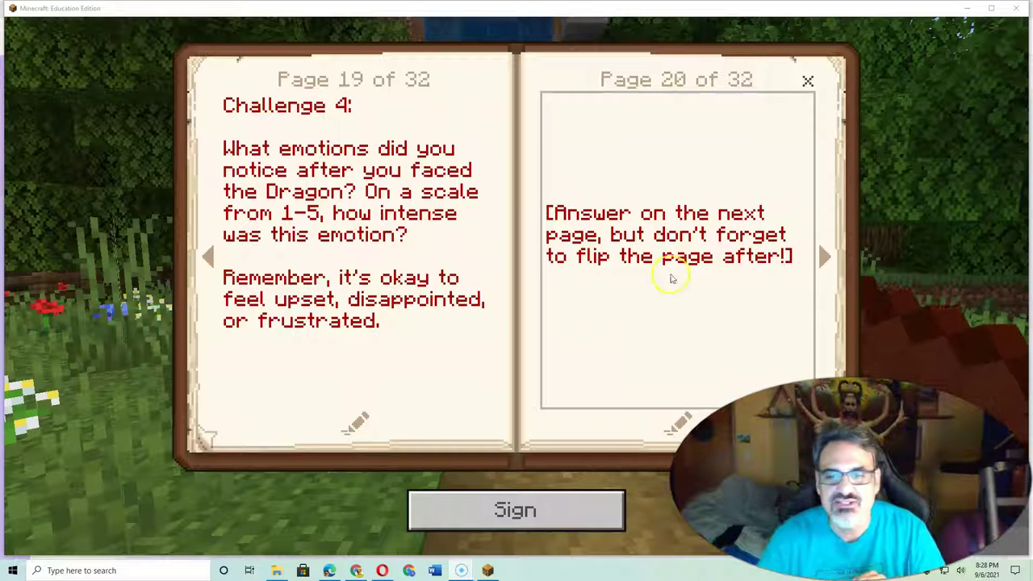
# - On page 21, begin the answer 'I felt great after thinking about my emotions, it gave me more control…'
pyautogui.click(824, 257)
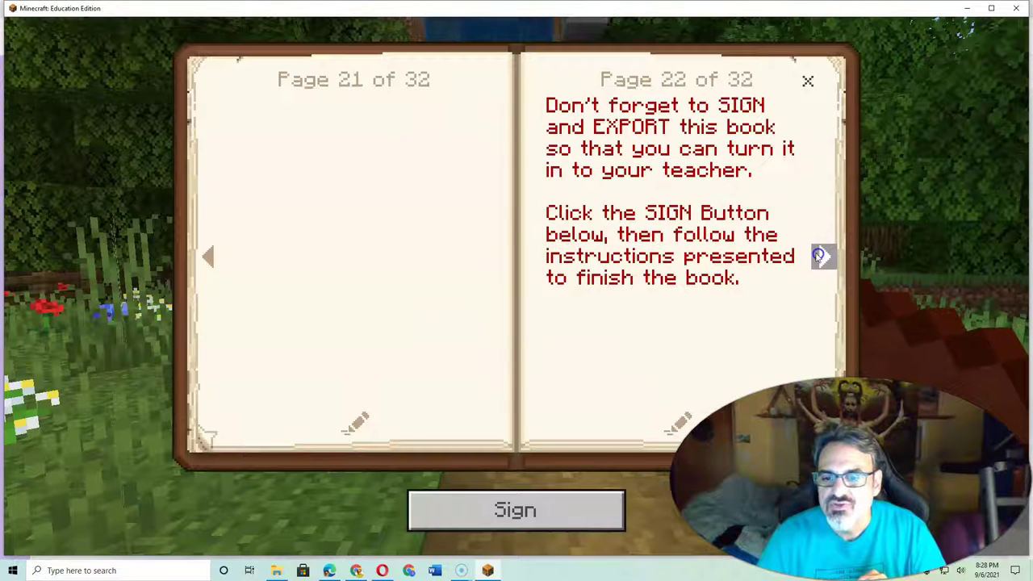
pyautogui.click(355, 421)
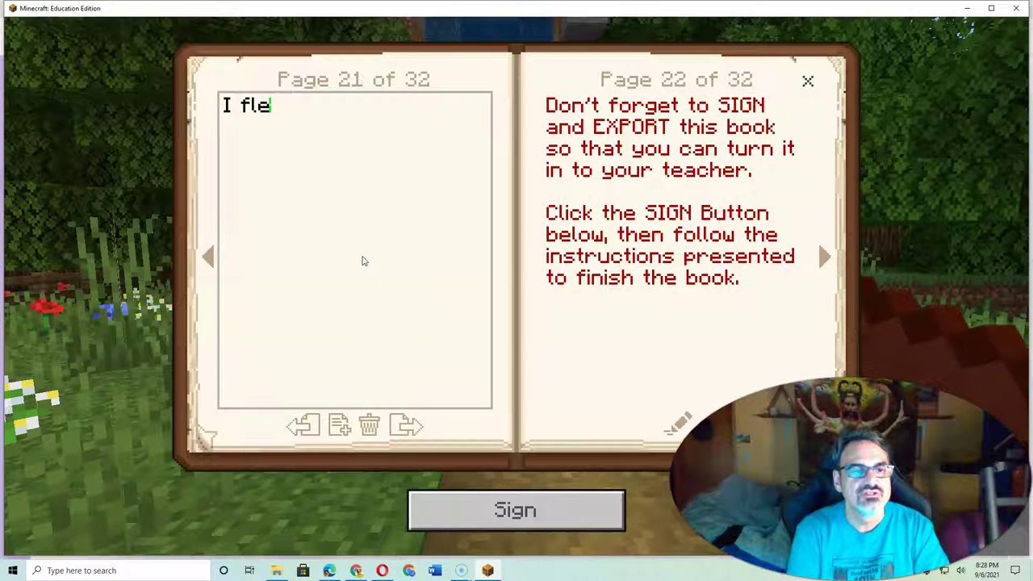
pyautogui.write('I felt great')
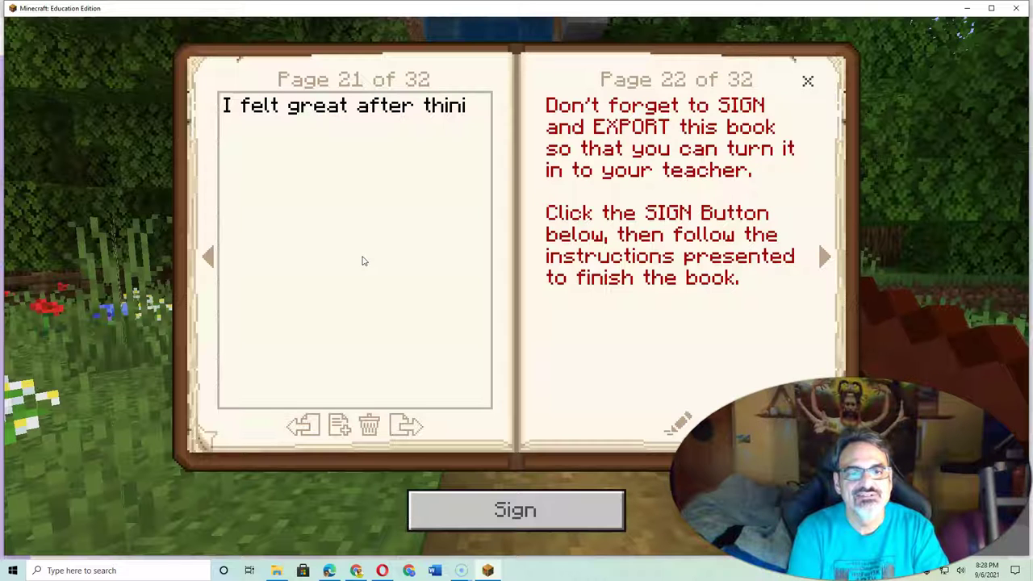
pyautogui.write(' after thinking abo')
pyautogui.write('ut my em')
pyautogui.write('otio')
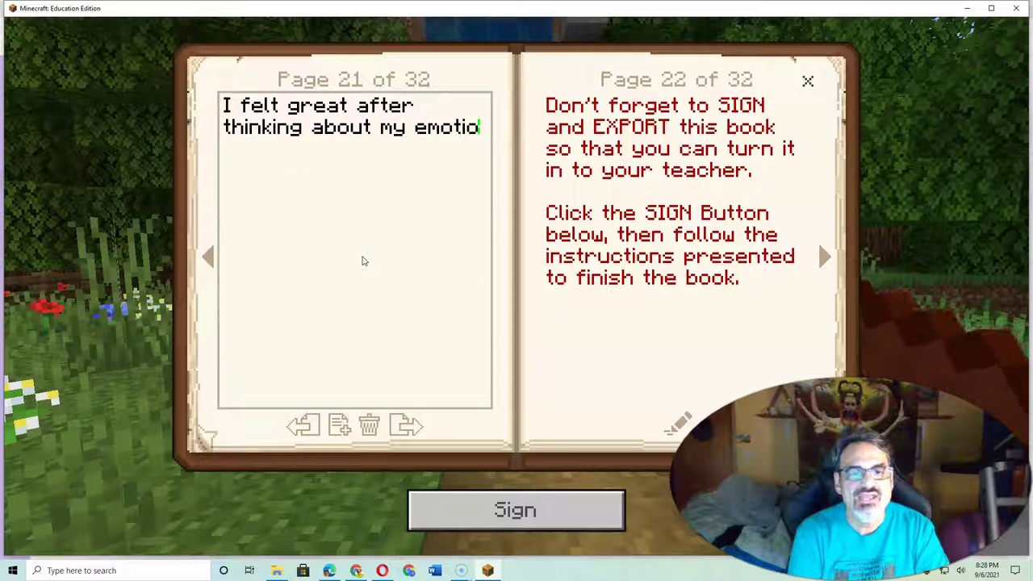
pyautogui.write('ns, it gam')
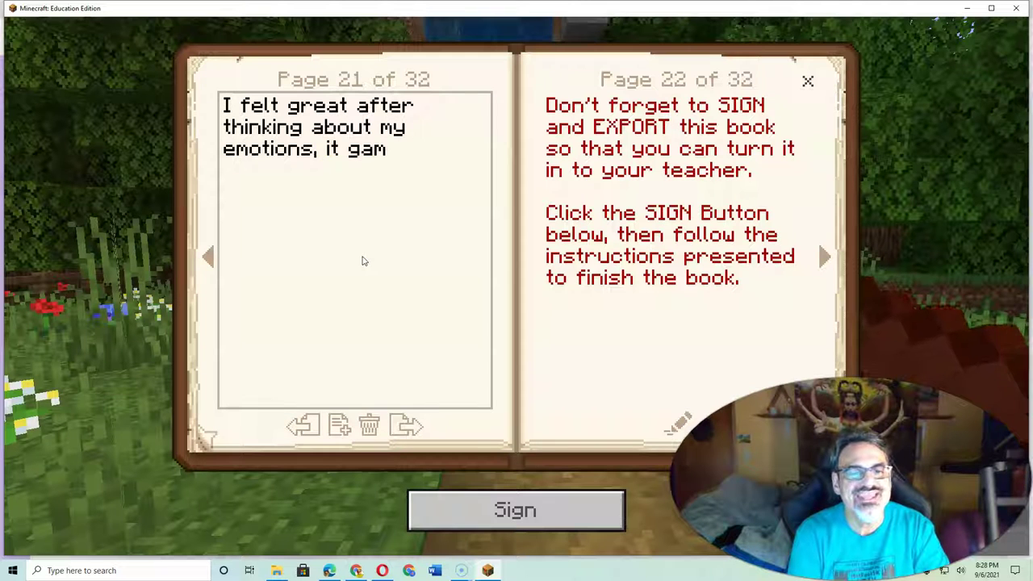
pyautogui.press('BackSpace')
pyautogui.write('ve me m')
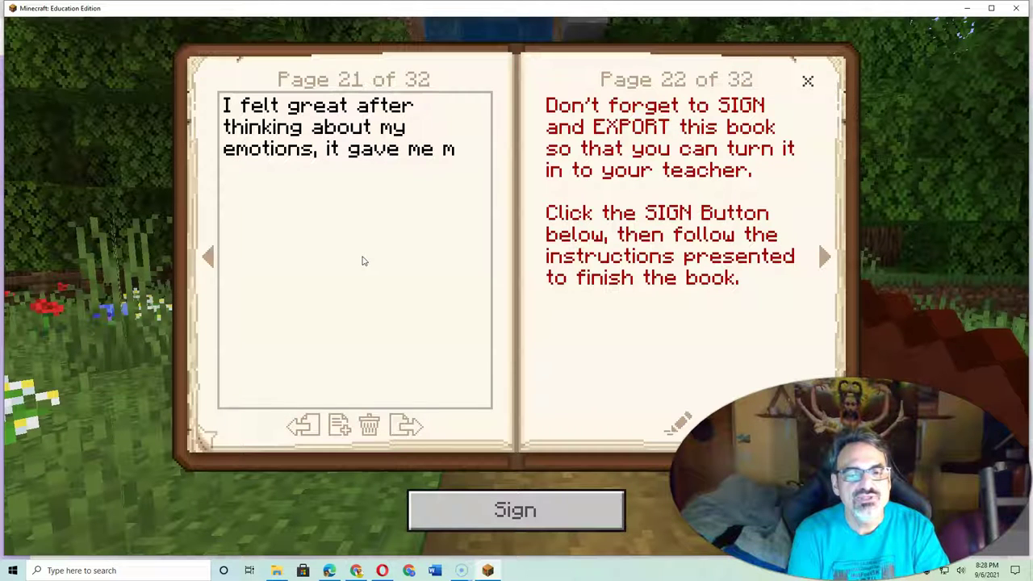
pyautogui.write('ore control over how I rea')
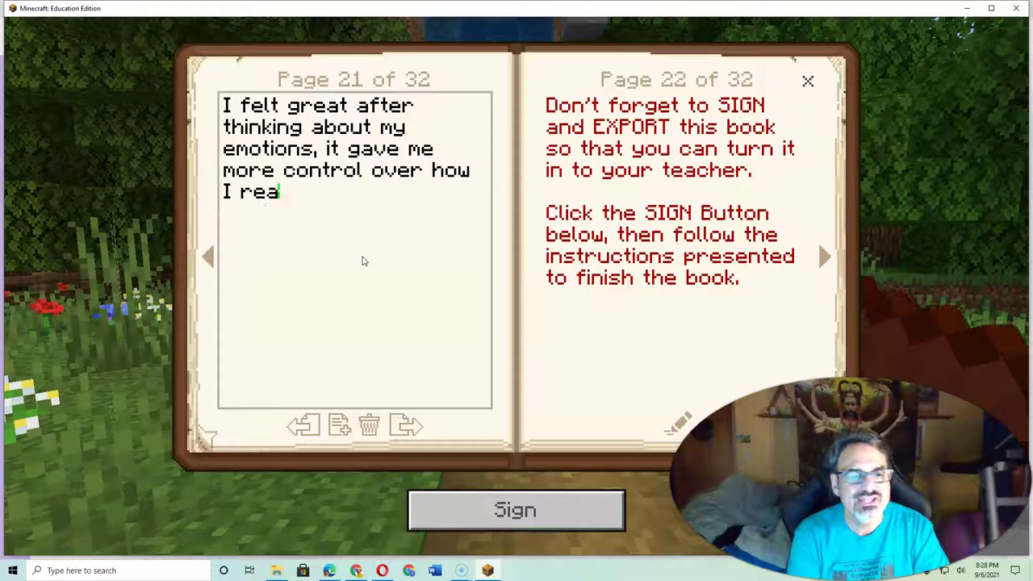
pyautogui.write('cted.')
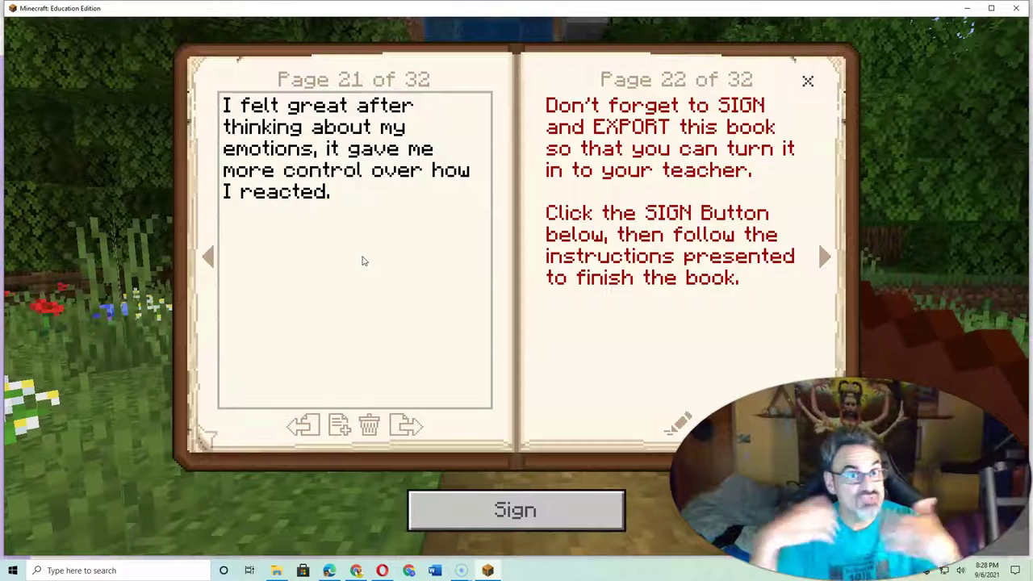
pyautogui.click(343, 349)
pyautogui.click(710, 254)
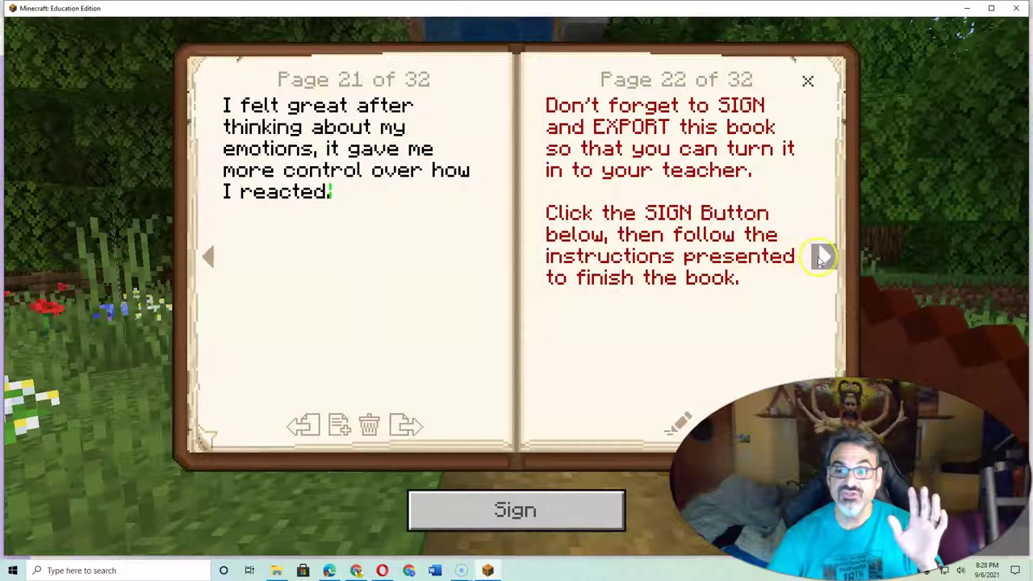
pyautogui.click(823, 257)
pyautogui.click(820, 257)
pyautogui.click(820, 257)
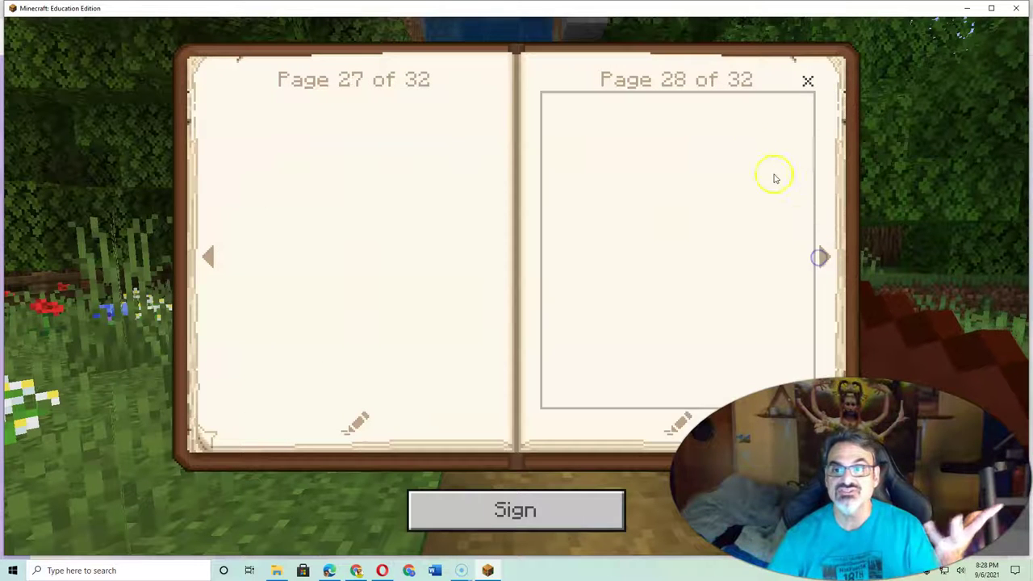
pyautogui.click(211, 256)
pyautogui.click(212, 257)
pyautogui.click(211, 256)
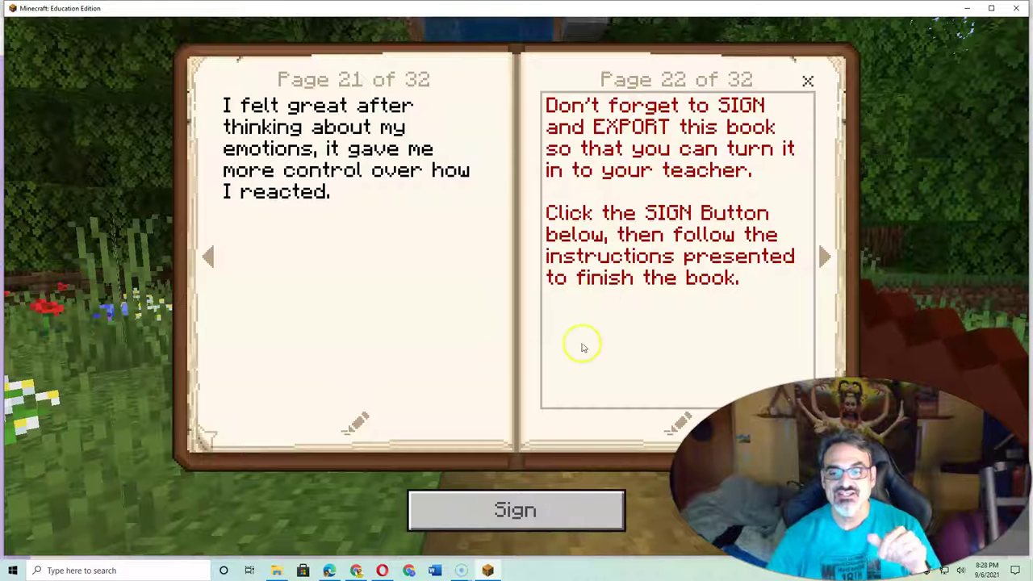
# - Enter 'Mindful Knight' as the book title, fixing typos, then sign and close the journal
pyautogui.click(525, 507)
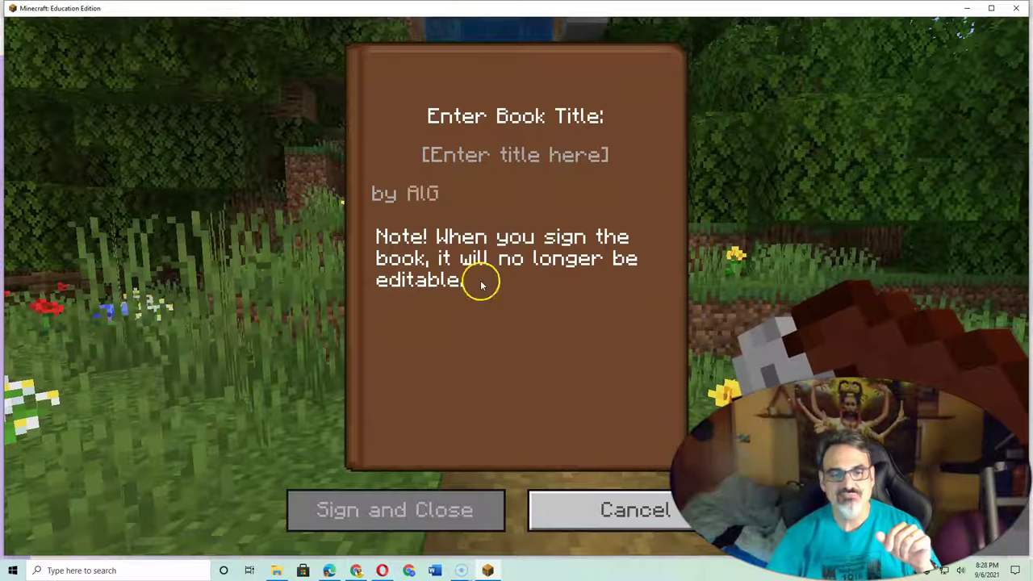
pyautogui.click(454, 161)
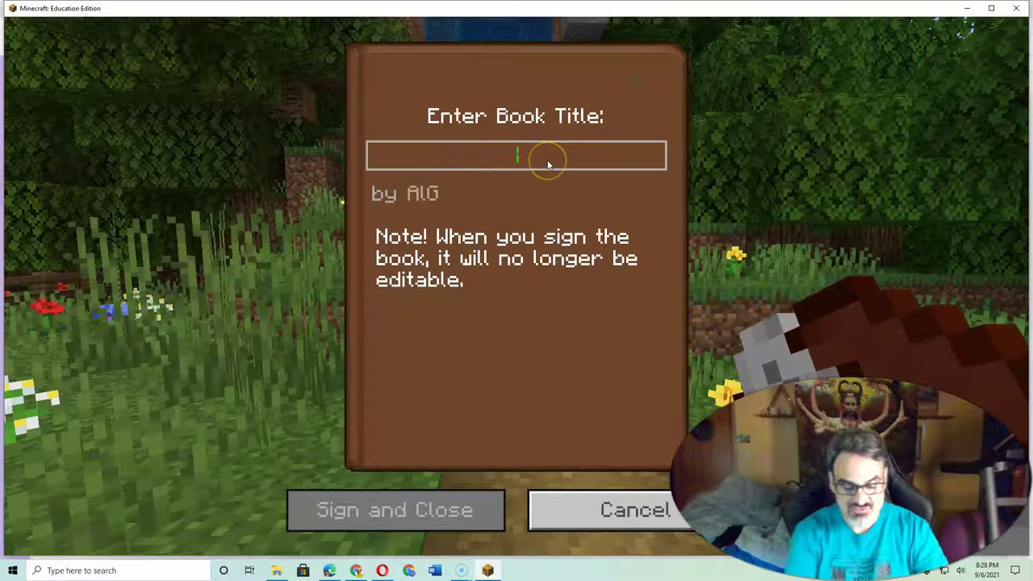
pyautogui.write('The Mindful Kno')
pyautogui.press('BackSpace')
pyautogui.write('ig')
pyautogui.press('BackSpace')
pyautogui.press('BackSpace')
pyautogui.press('BackSpace')
pyautogui.press('BackSpace')
pyautogui.press('BackSpace')
pyautogui.press('BackSpace')
pyautogui.press('BackSpace')
pyautogui.press('BackSpace')
pyautogui.press('BackSpace')
pyautogui.press('BackSpace')
pyautogui.press('BackSpace')
pyautogui.press('BackSpace')
pyautogui.press('BackSpace')
pyautogui.press('BackSpace')
pyautogui.press('BackSpace')
pyautogui.press('BackSpace')
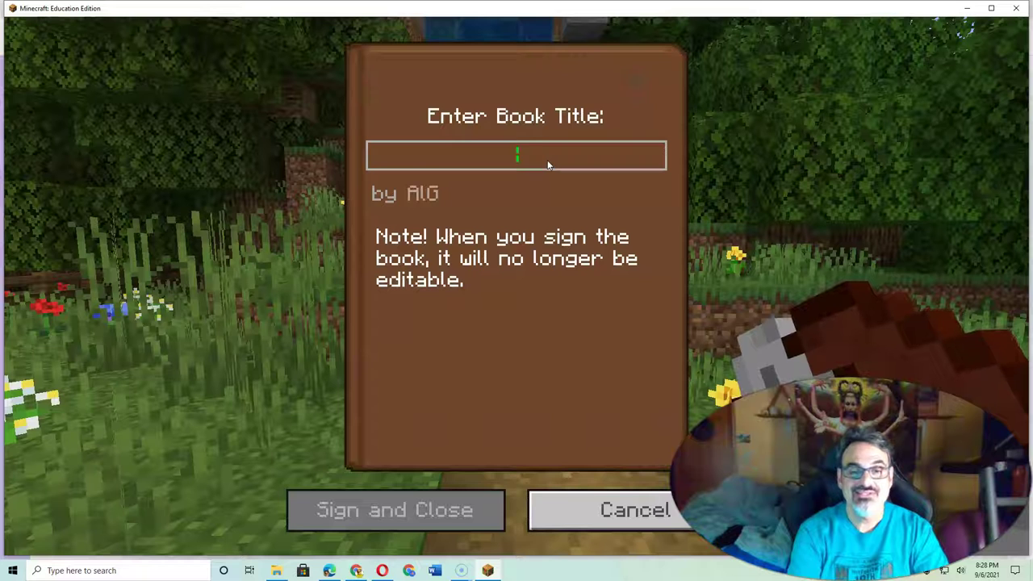
pyautogui.write('Mindfu')
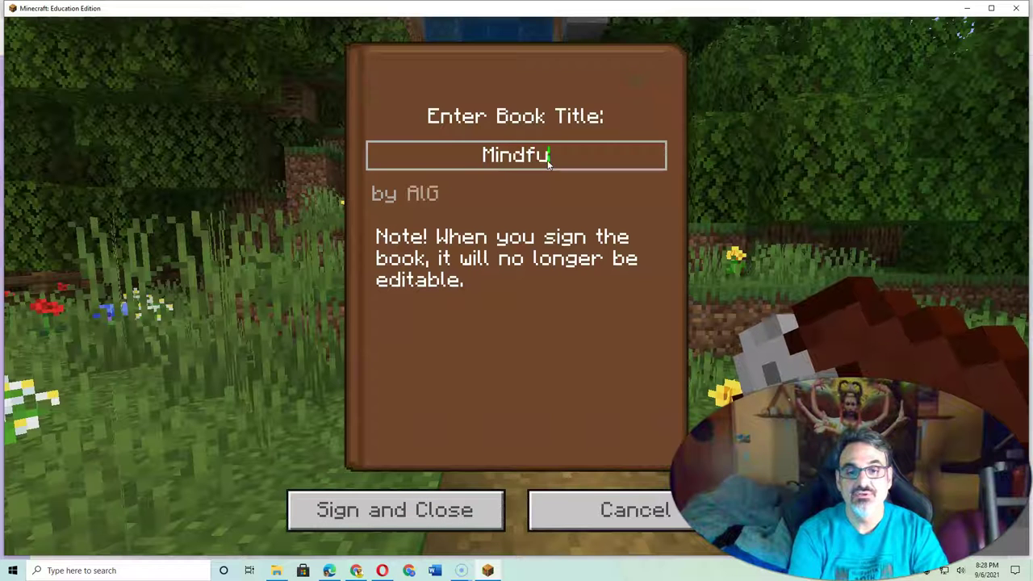
pyautogui.write('l Knight ')
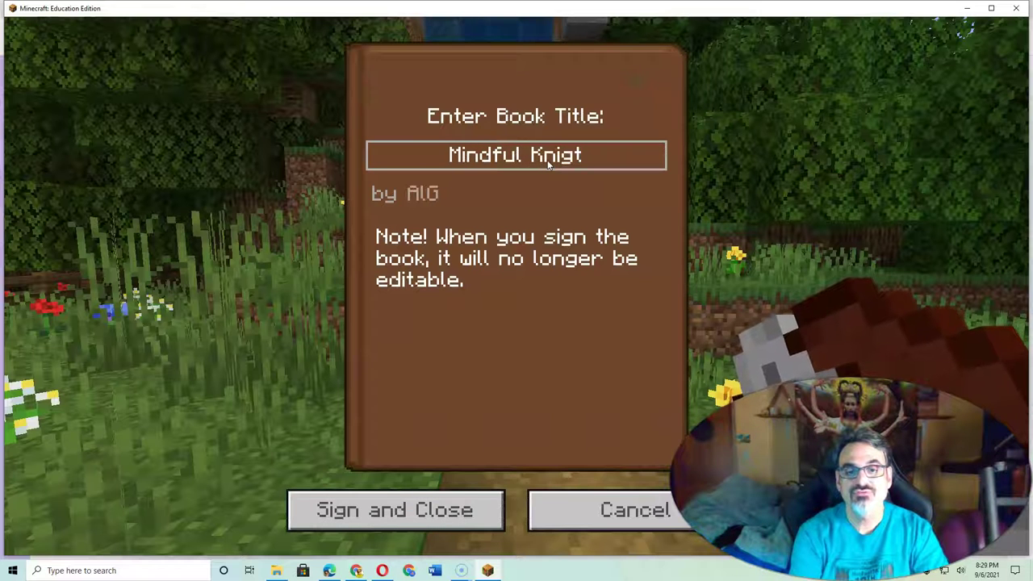
pyautogui.write('T')
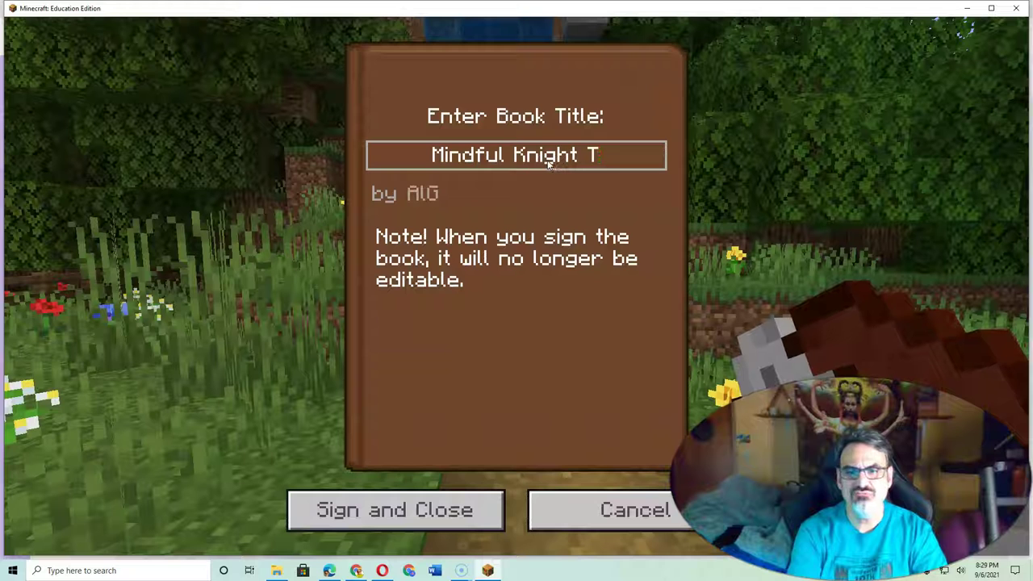
pyautogui.press('BackSpace')
pyautogui.press('BackSpace')
pyautogui.press('BackSpace')
pyautogui.press('BackSpace')
pyautogui.press('BackSpace')
pyautogui.press('BackSpace')
pyautogui.press('BackSpace')
pyautogui.press('BackSpace')
pyautogui.press('BackSpace')
pyautogui.press('BackSpace')
pyautogui.press('BackSpace')
pyautogui.press('BackSpace')
pyautogui.press('BackSpace')
pyautogui.press('BackSpace')
pyautogui.press('BackSpace')
pyautogui.press('BackSpace')
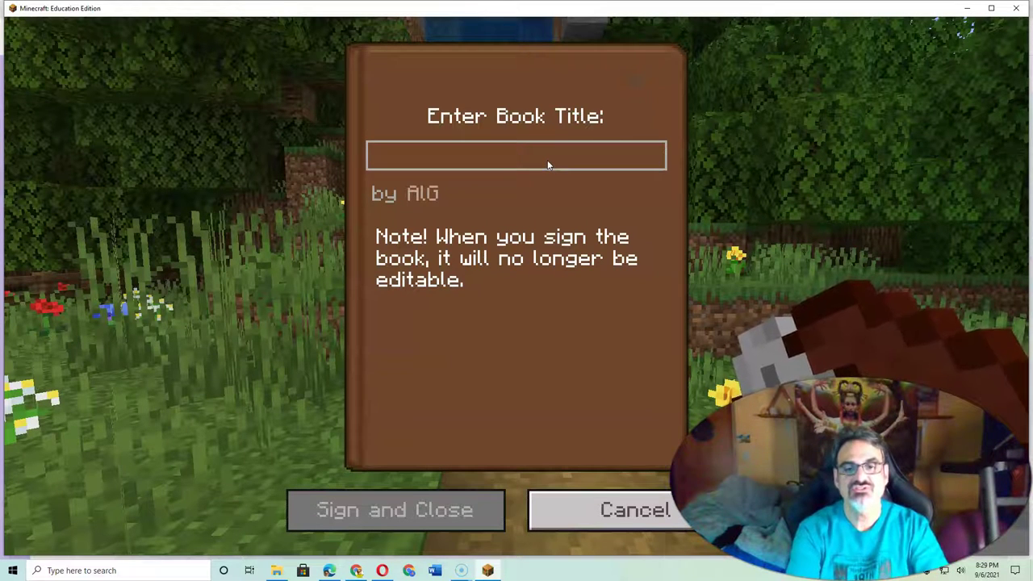
pyautogui.write('Mindful K')
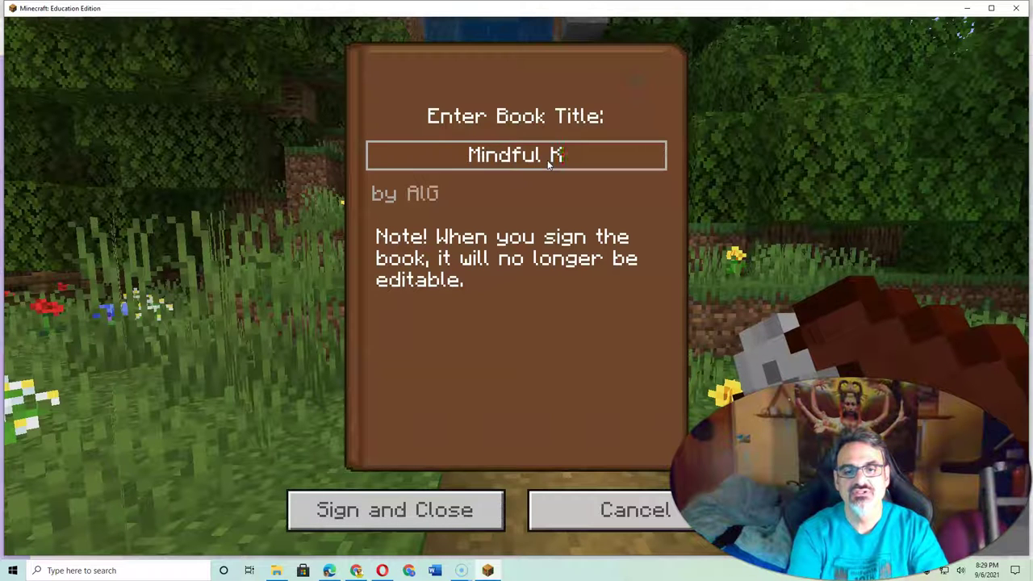
pyautogui.write('night')
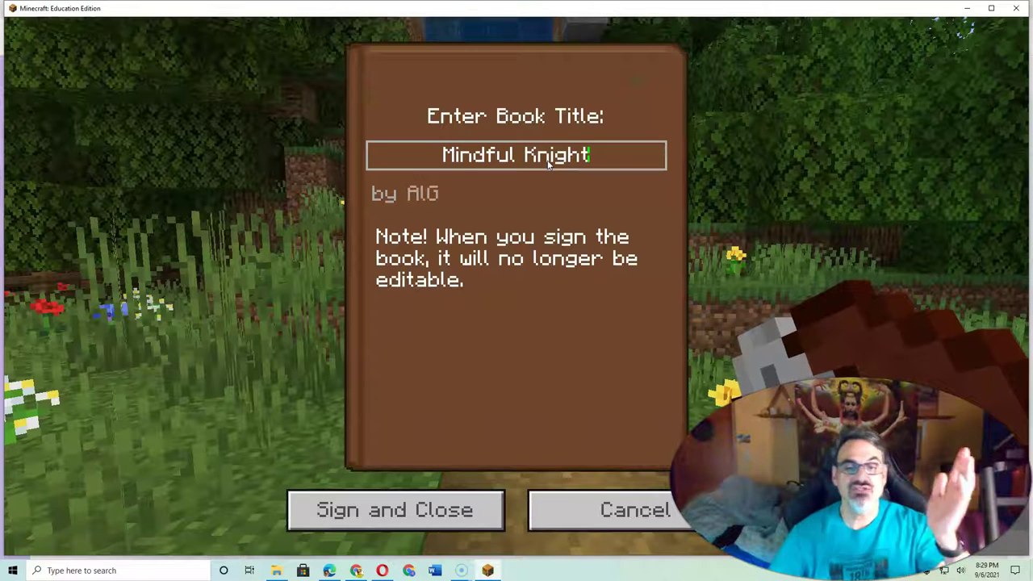
pyautogui.click(350, 170)
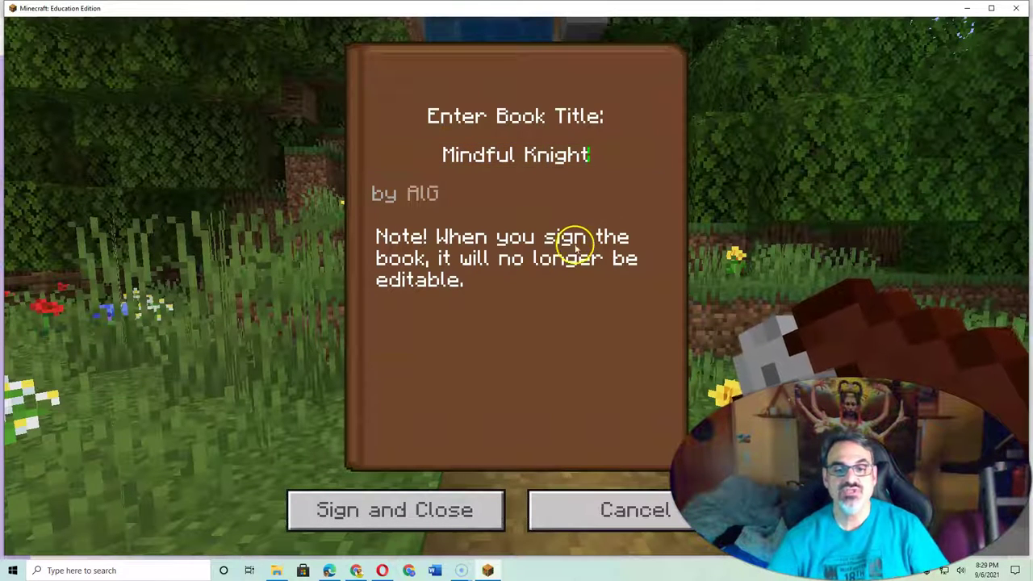
pyautogui.click(422, 494)
# - Export the signed book to a PDF under its suggested name in Downloads
pyautogui.press('w')
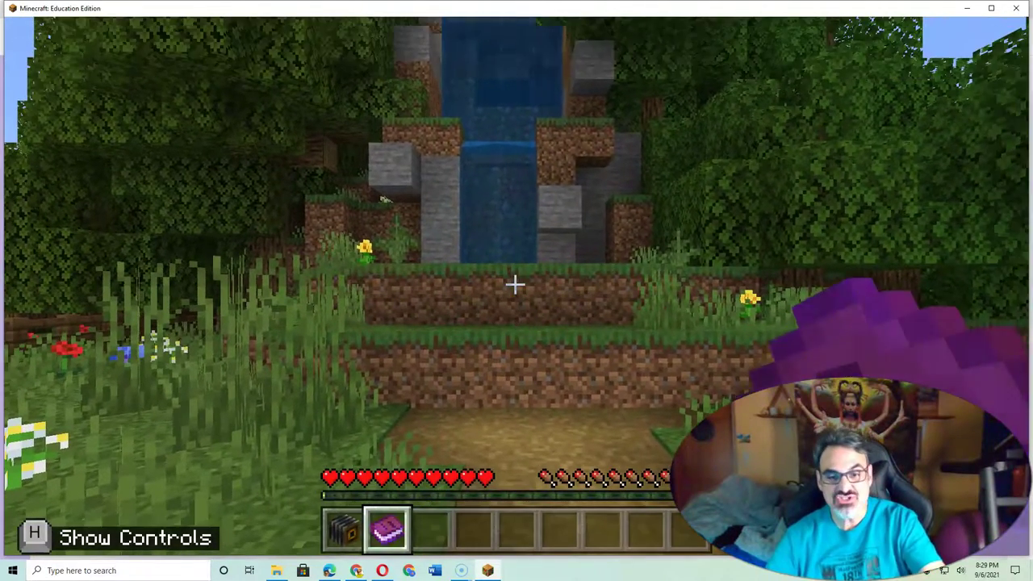
pyautogui.rightClick(514, 282)
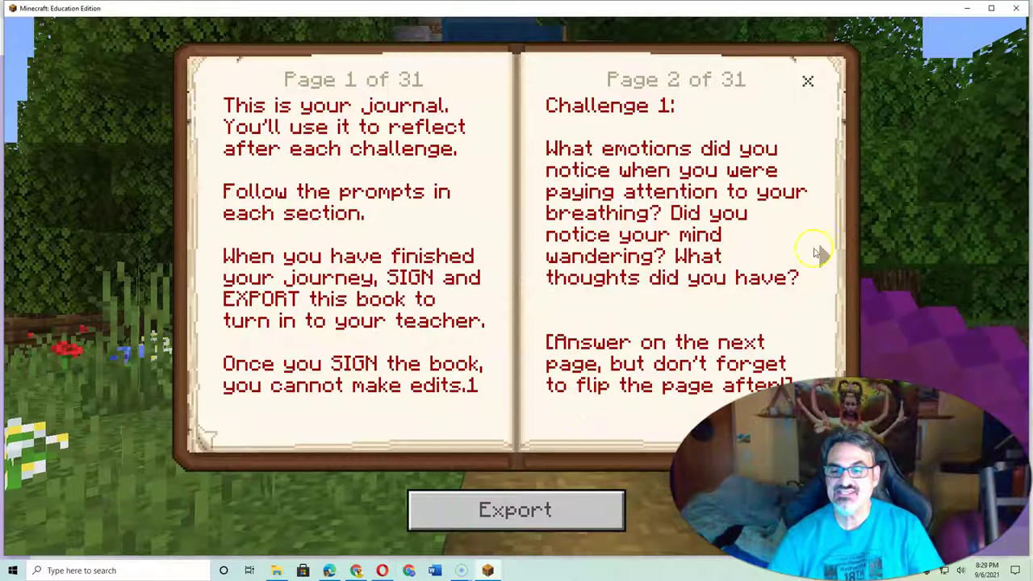
pyautogui.click(532, 513)
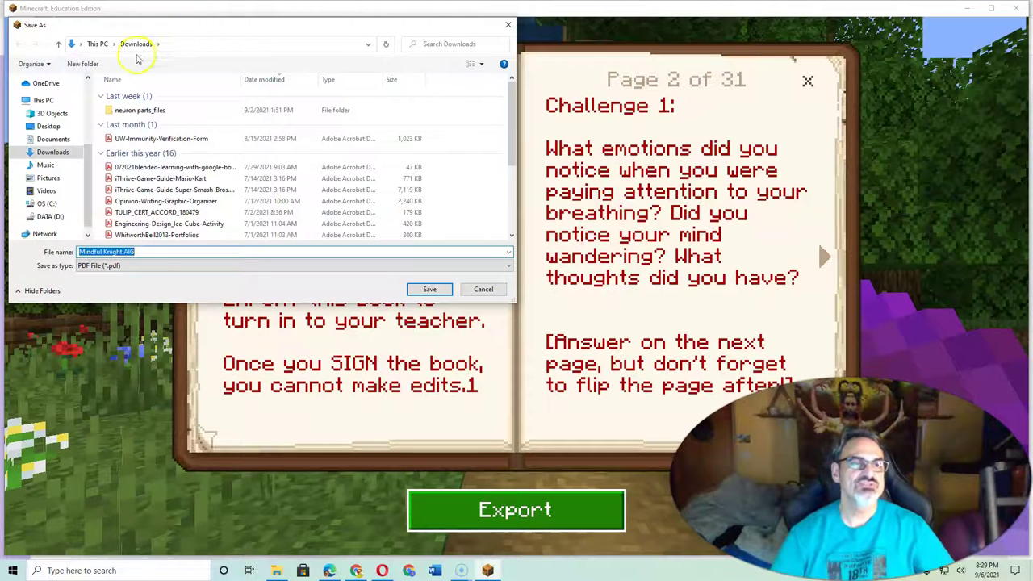
pyautogui.click(431, 289)
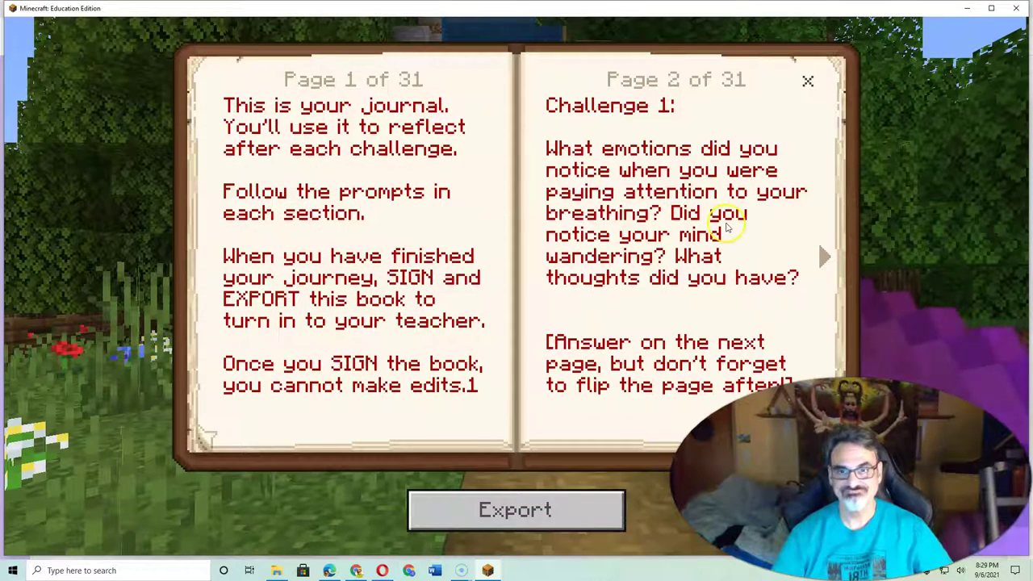
# - Close the book, Save & Exit the world, and return to the Classcraft assignment in Chrome
pyautogui.click(807, 81)
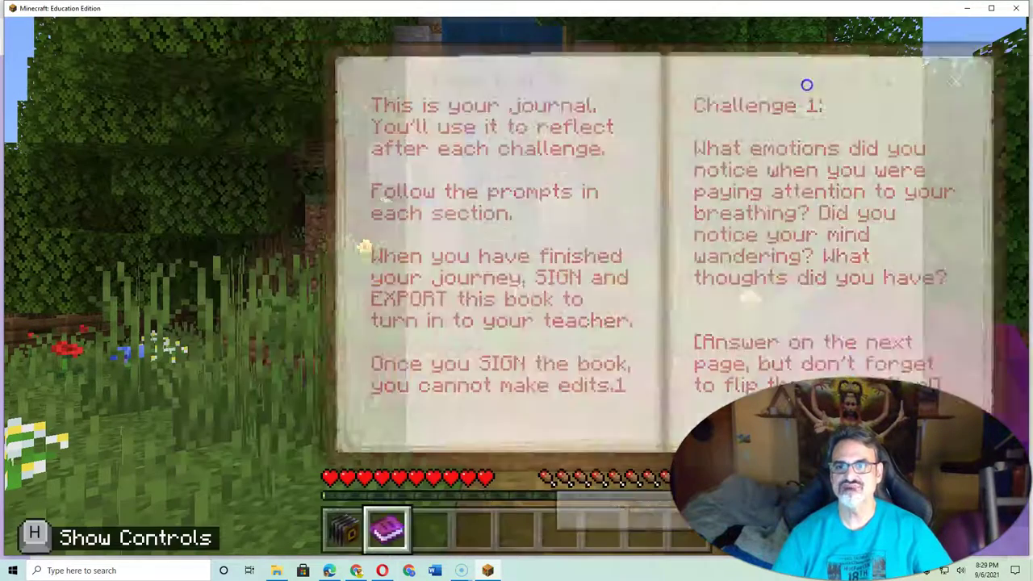
pyautogui.press('Escape')
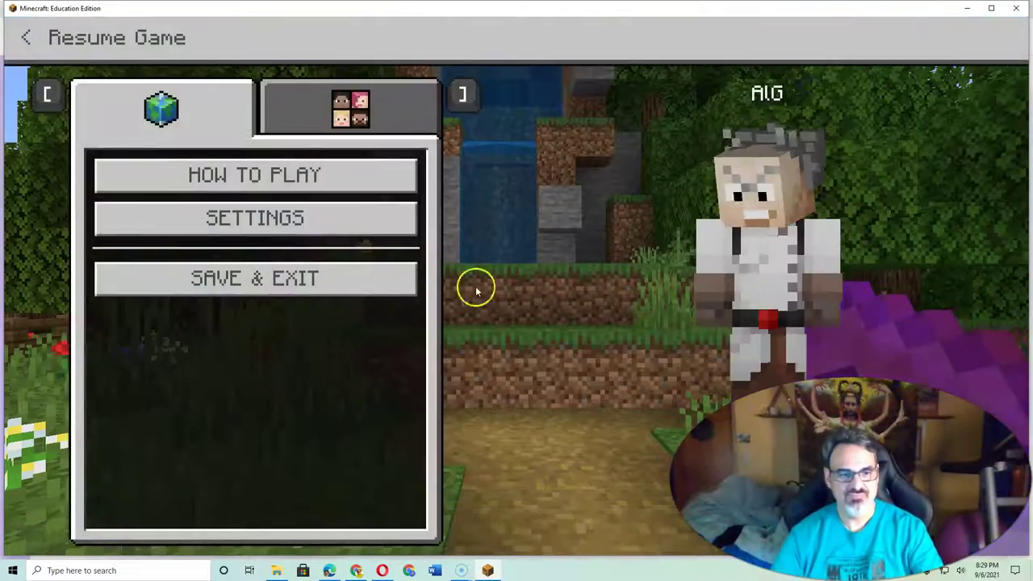
pyautogui.click(302, 279)
pyautogui.click(440, 350)
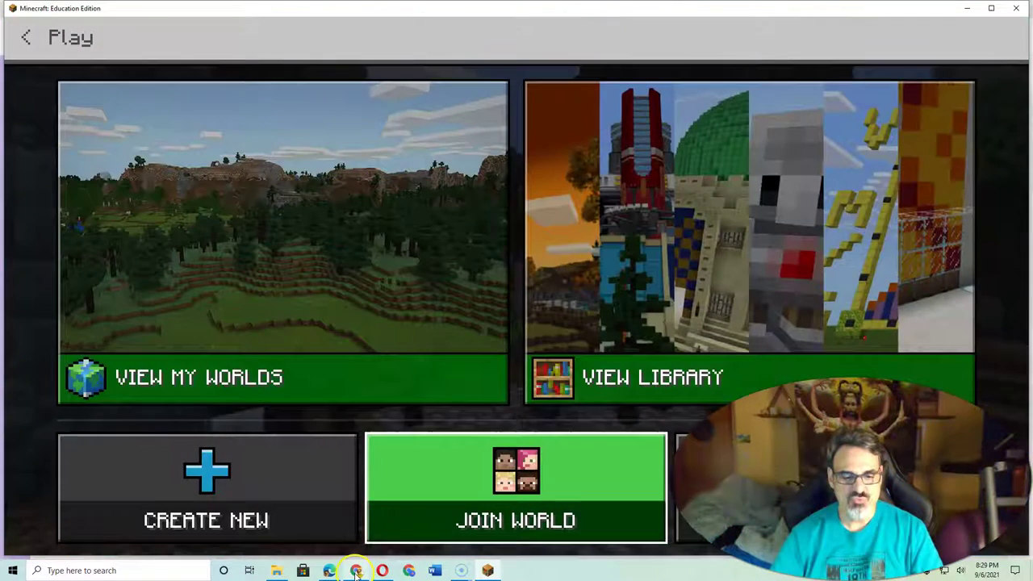
pyautogui.click(356, 571)
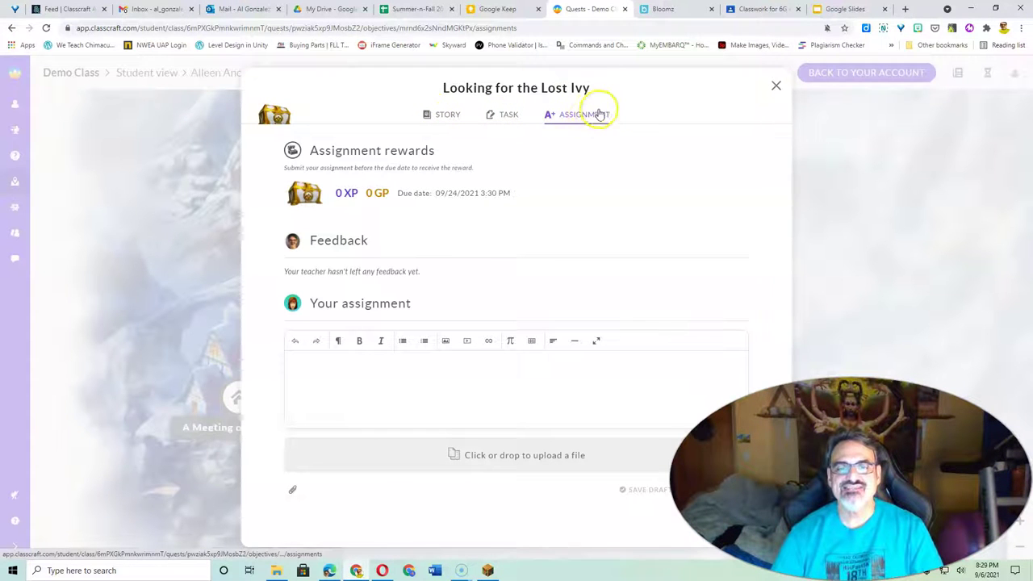
# - Write 'Here is my completed mindfulness journal.' in the Your assignment answer box
pyautogui.click(414, 374)
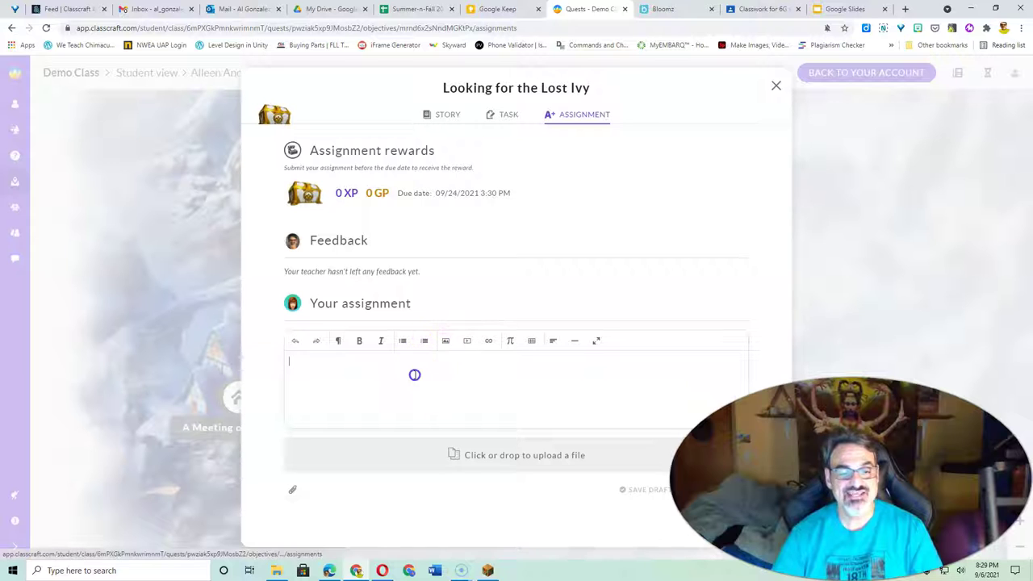
pyautogui.write('Her')
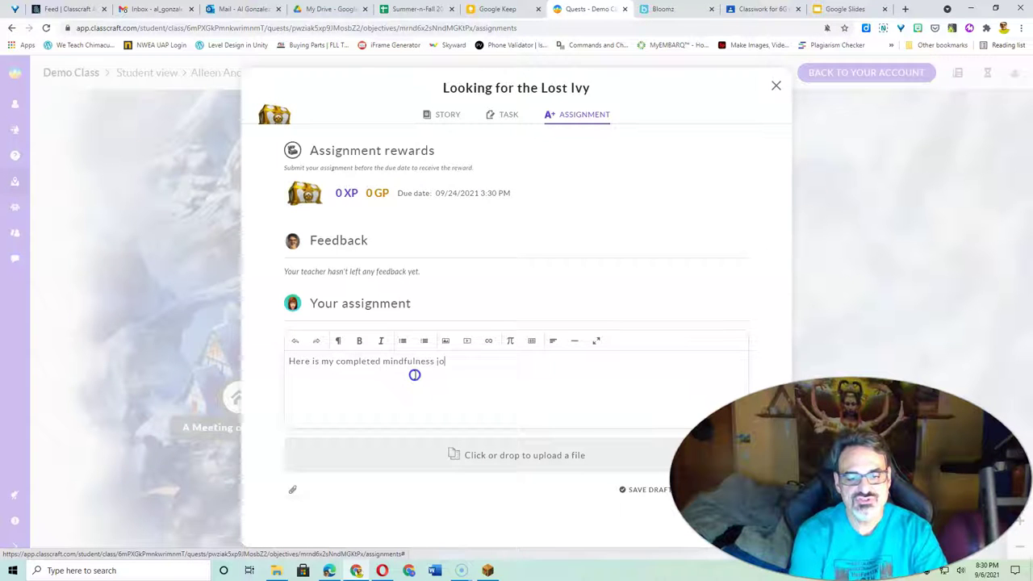
pyautogui.write('.')
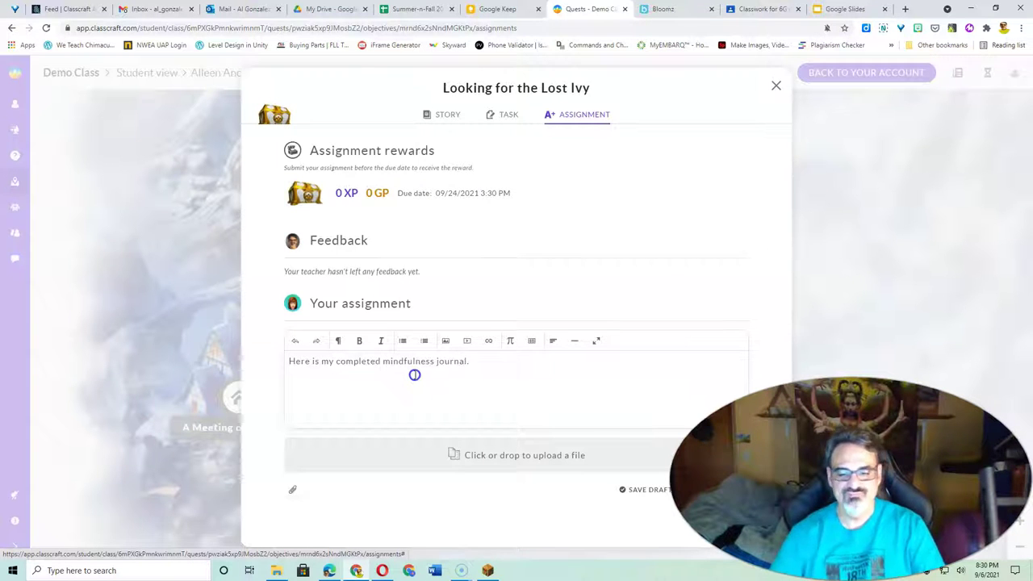
# - Attach Mindful Knight AIG.pdf from Downloads to the assignment
pyautogui.click(295, 495)
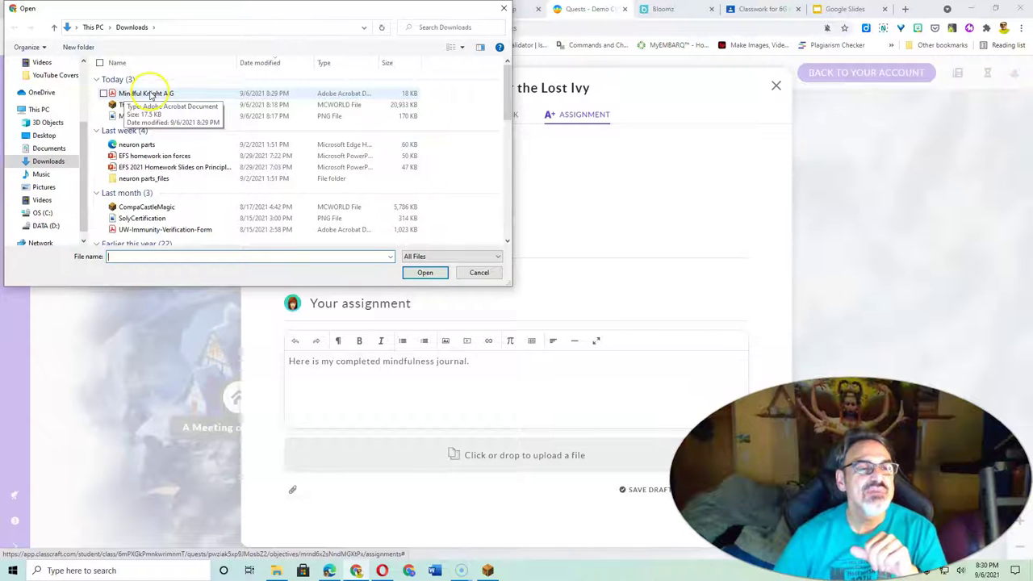
pyautogui.click(122, 95)
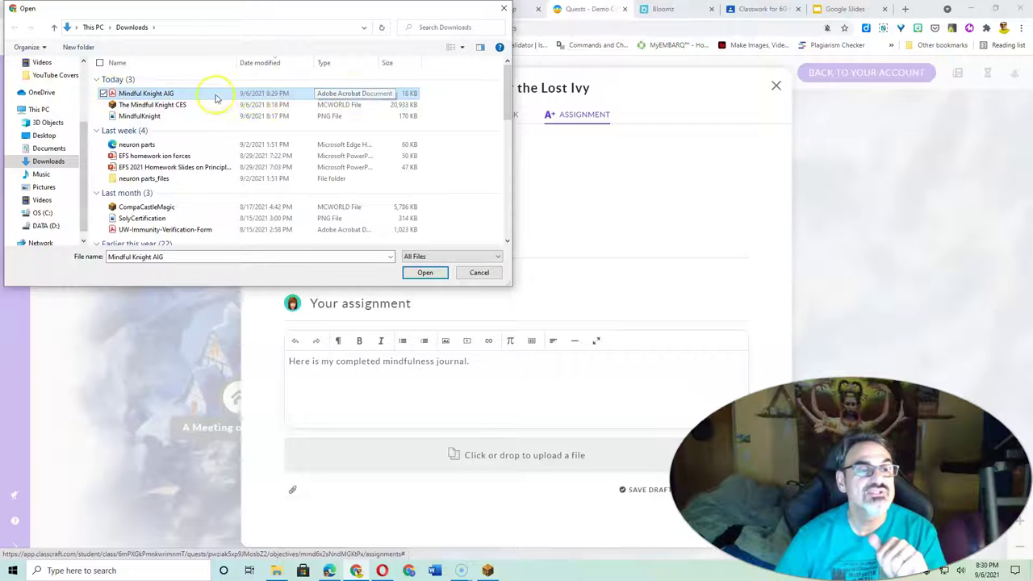
pyautogui.click(413, 272)
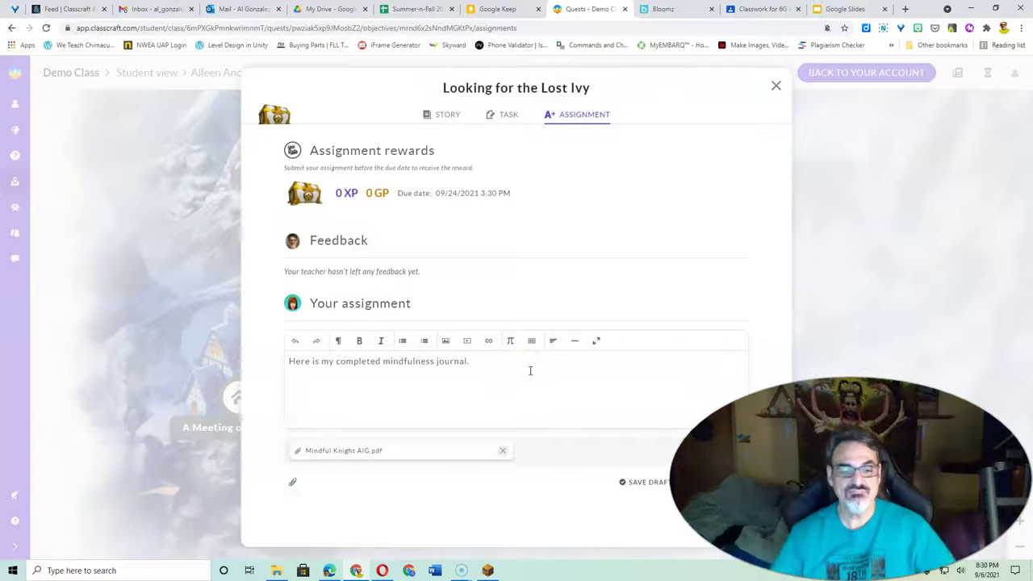
# - Submit the 'Looking for the Lost Ivy' assignment and confirm the submission
pyautogui.click(726, 482)
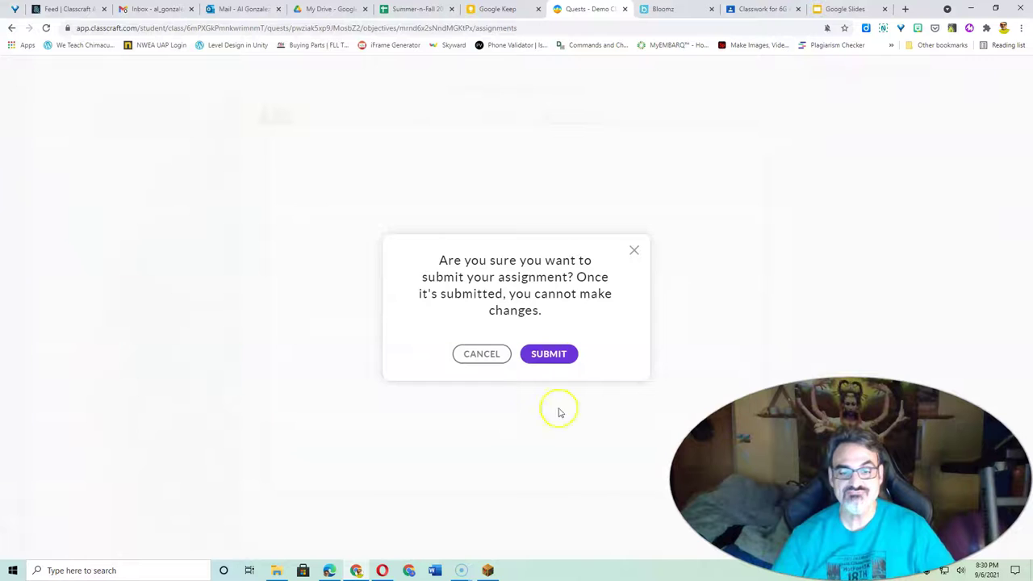
pyautogui.click(547, 355)
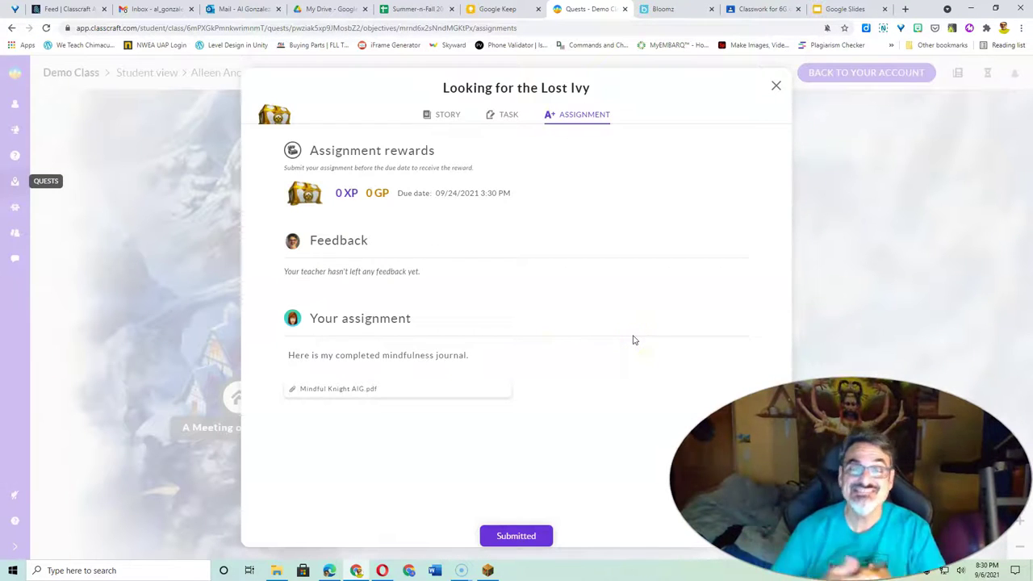